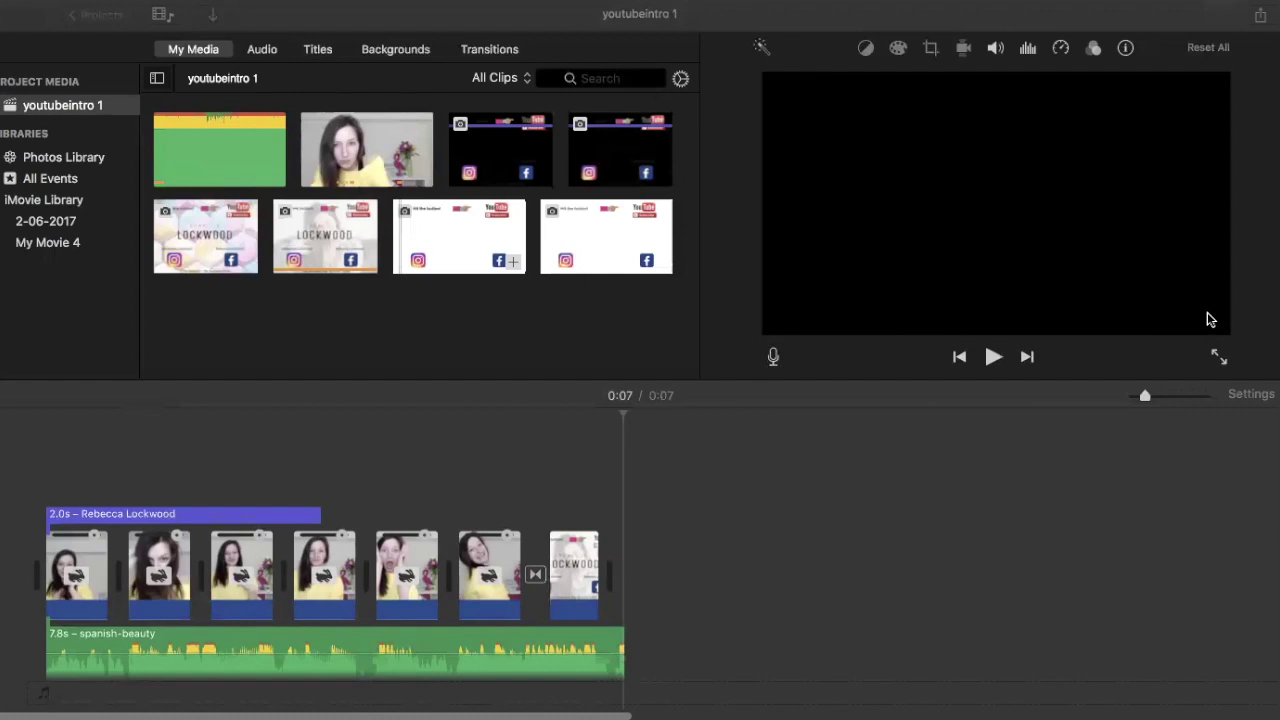
# - Place the black social-icon PNG above the intro clips and play the intro to preview it
pyautogui.moveTo(620, 150); pyautogui.dragTo(330, 490)
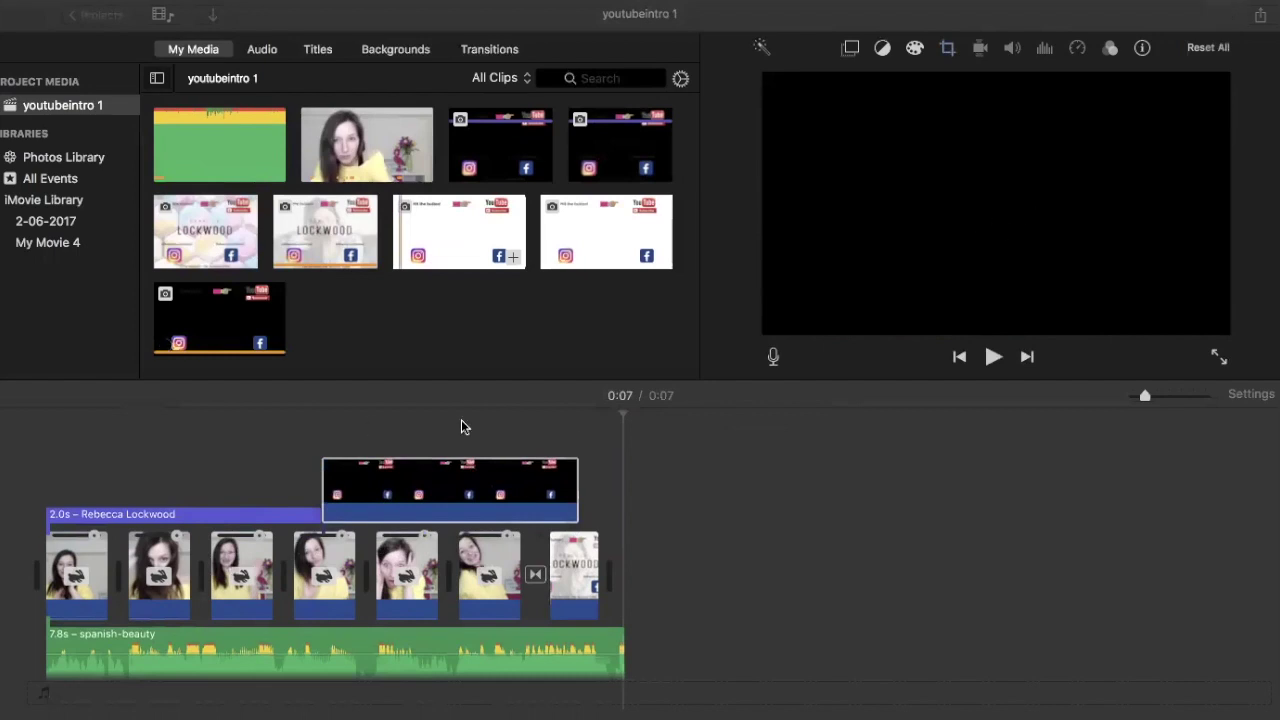
pyautogui.click(580, 418)
pyautogui.moveTo(334, 495); pyautogui.dragTo(395, 507)
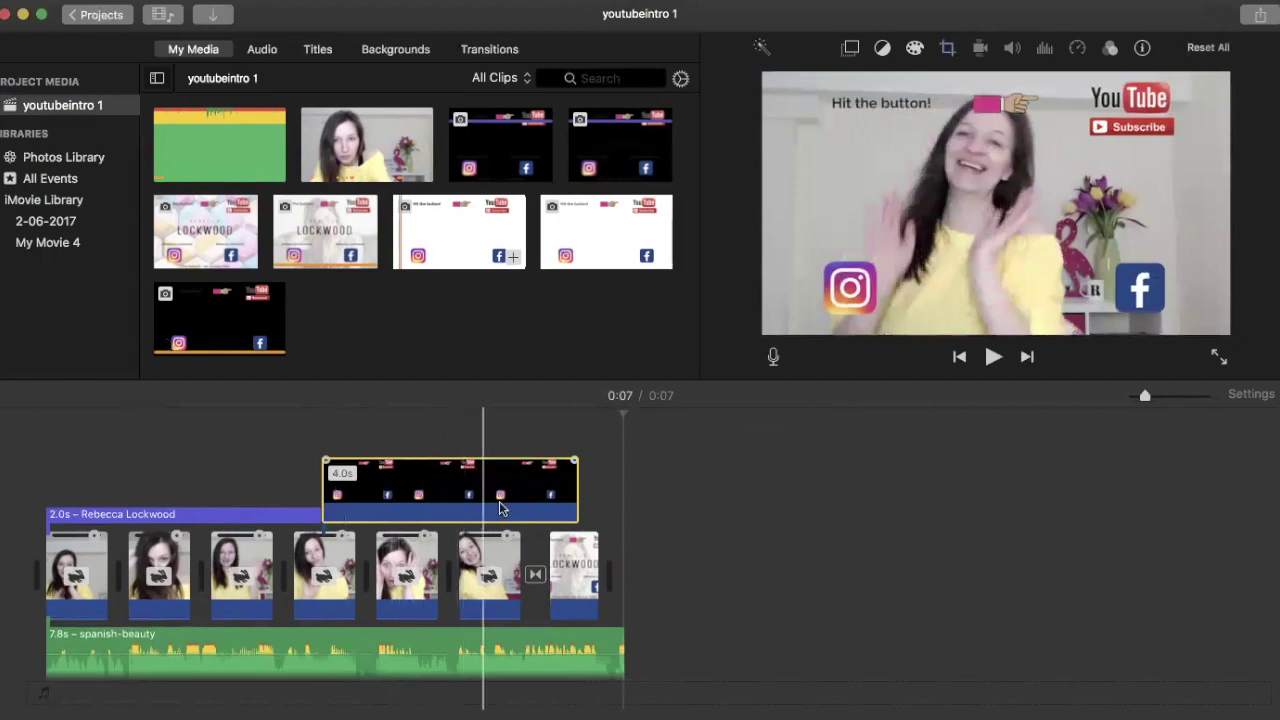
pyautogui.moveTo(502, 508); pyautogui.dragTo(597, 552)
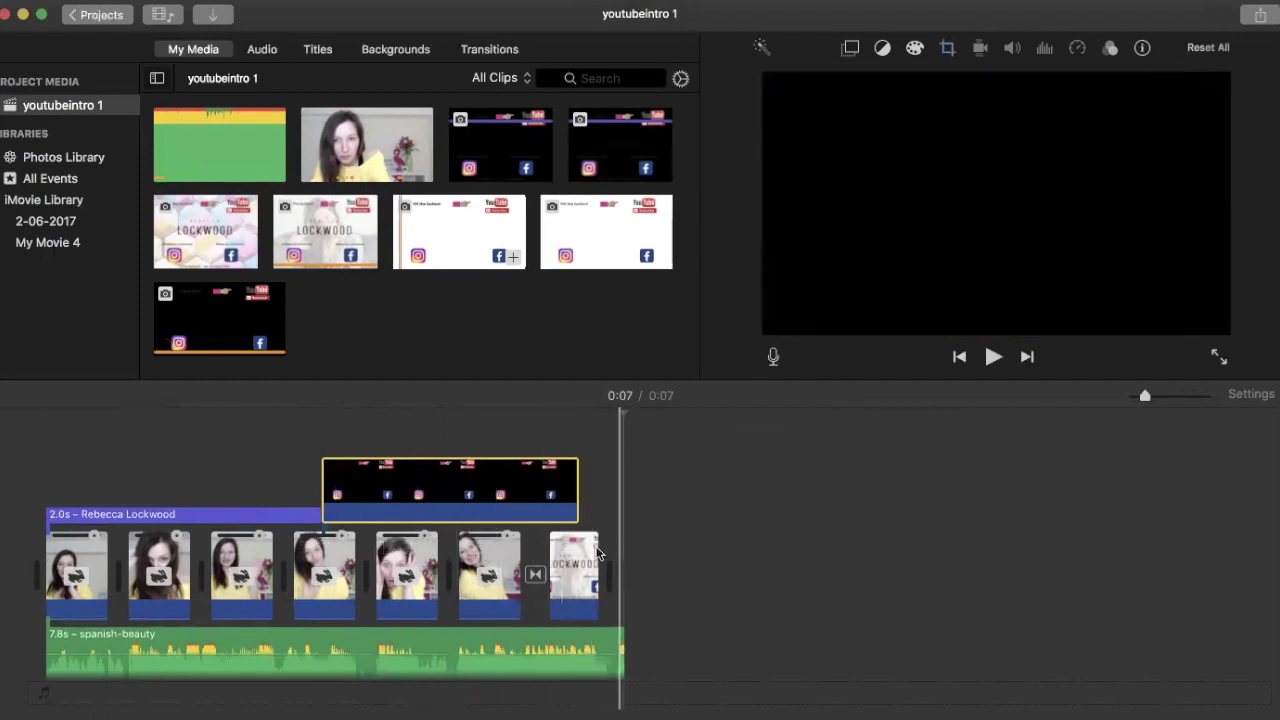
pyautogui.click(238, 514)
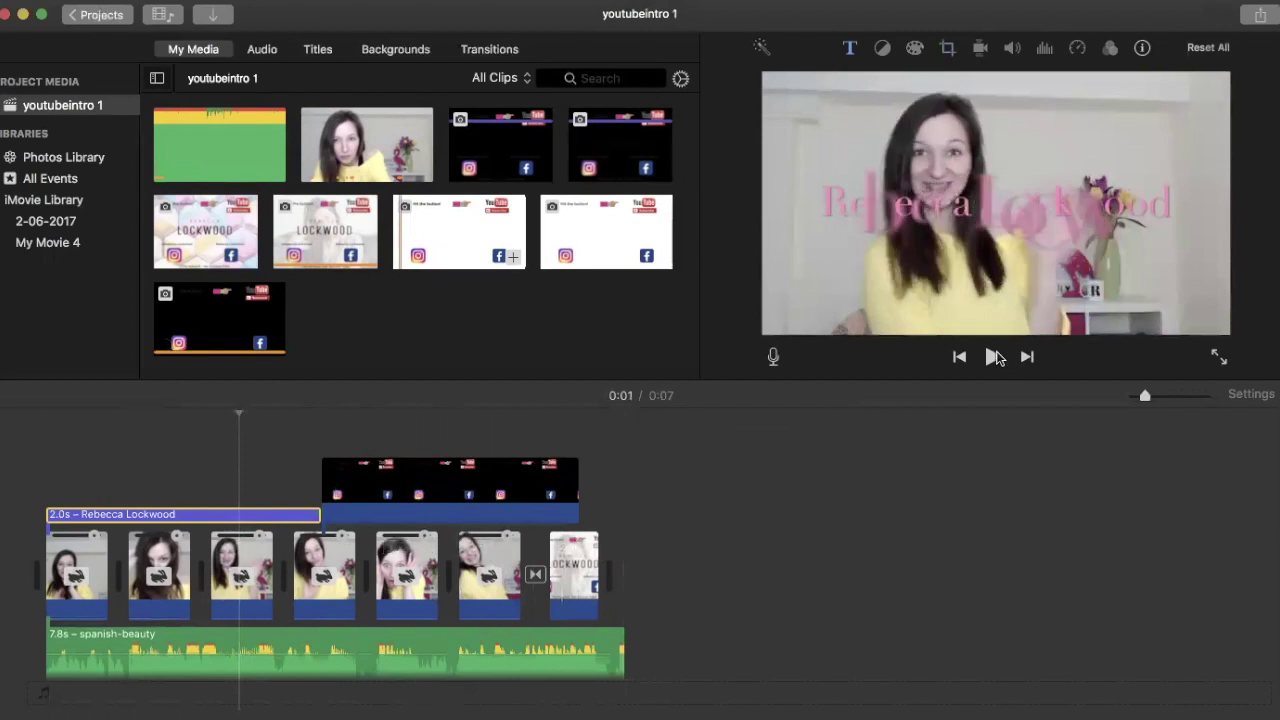
pyautogui.click(994, 357)
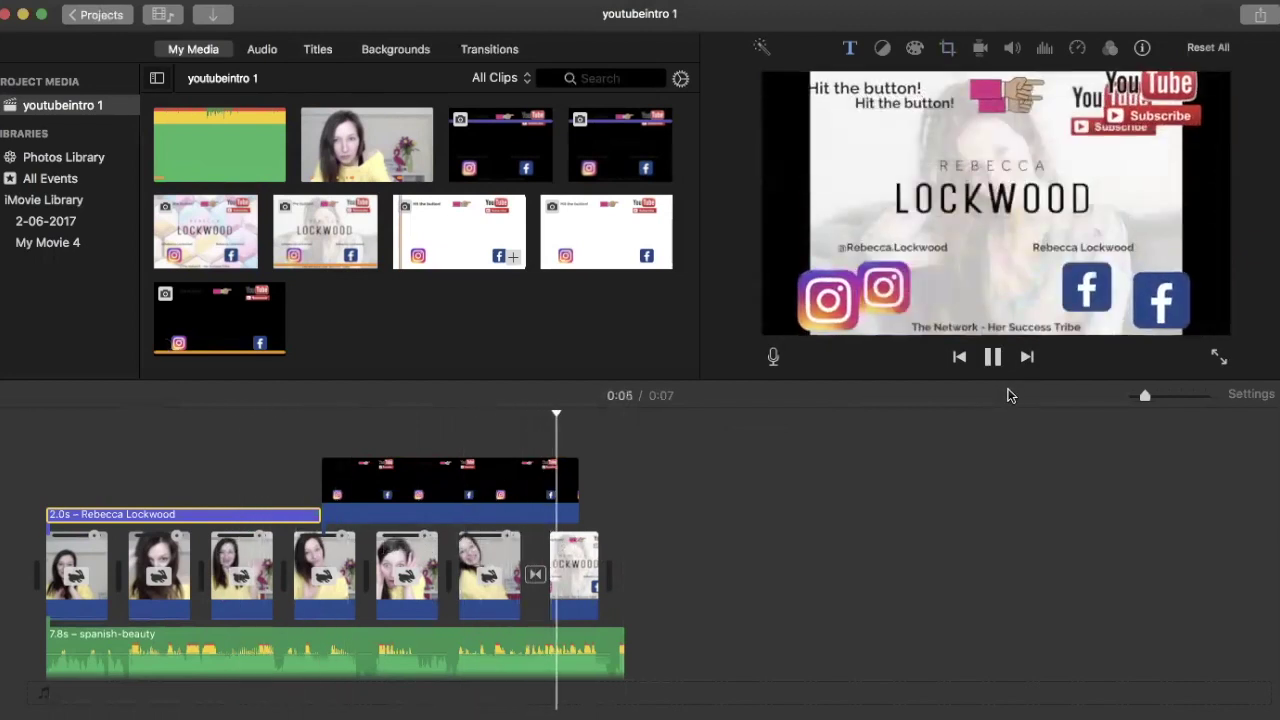
# - Trim the overlay clip from 4.0s to 1.8s so it ends before the final clip
pyautogui.click(573, 485)
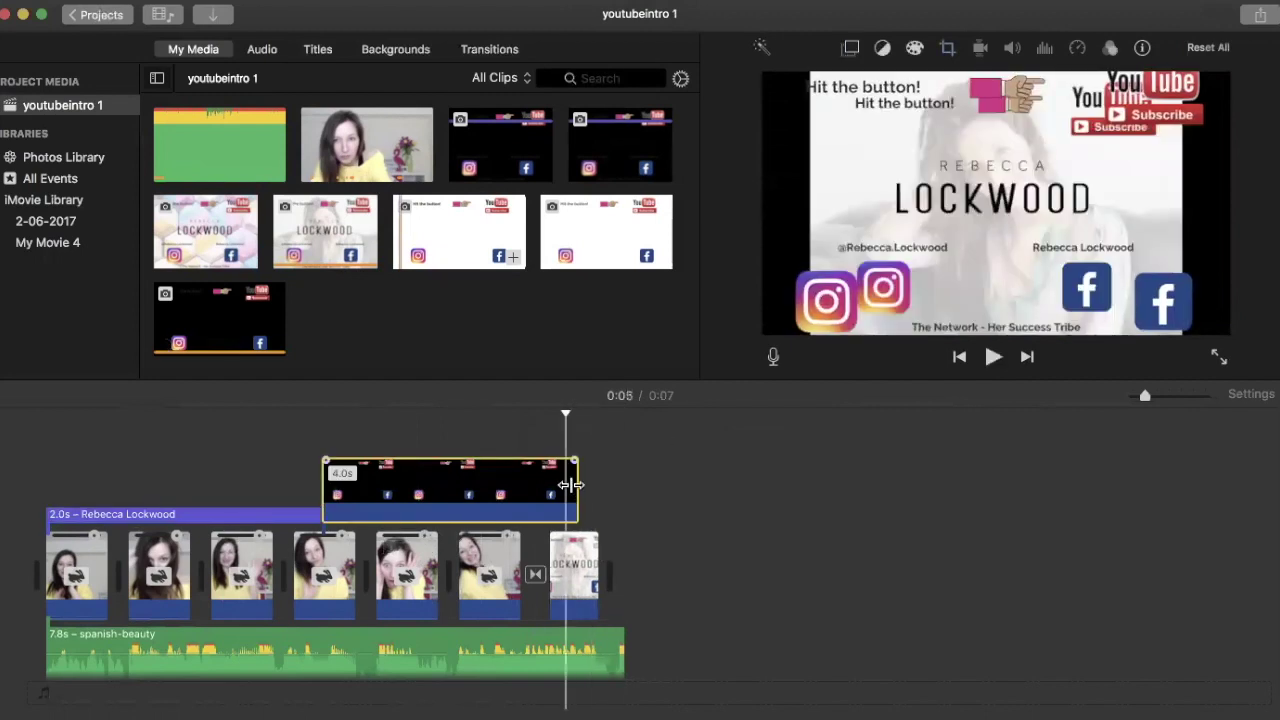
pyautogui.moveTo(575, 485); pyautogui.dragTo(520, 486)
pyautogui.moveTo(582, 414); pyautogui.dragTo(351, 414)
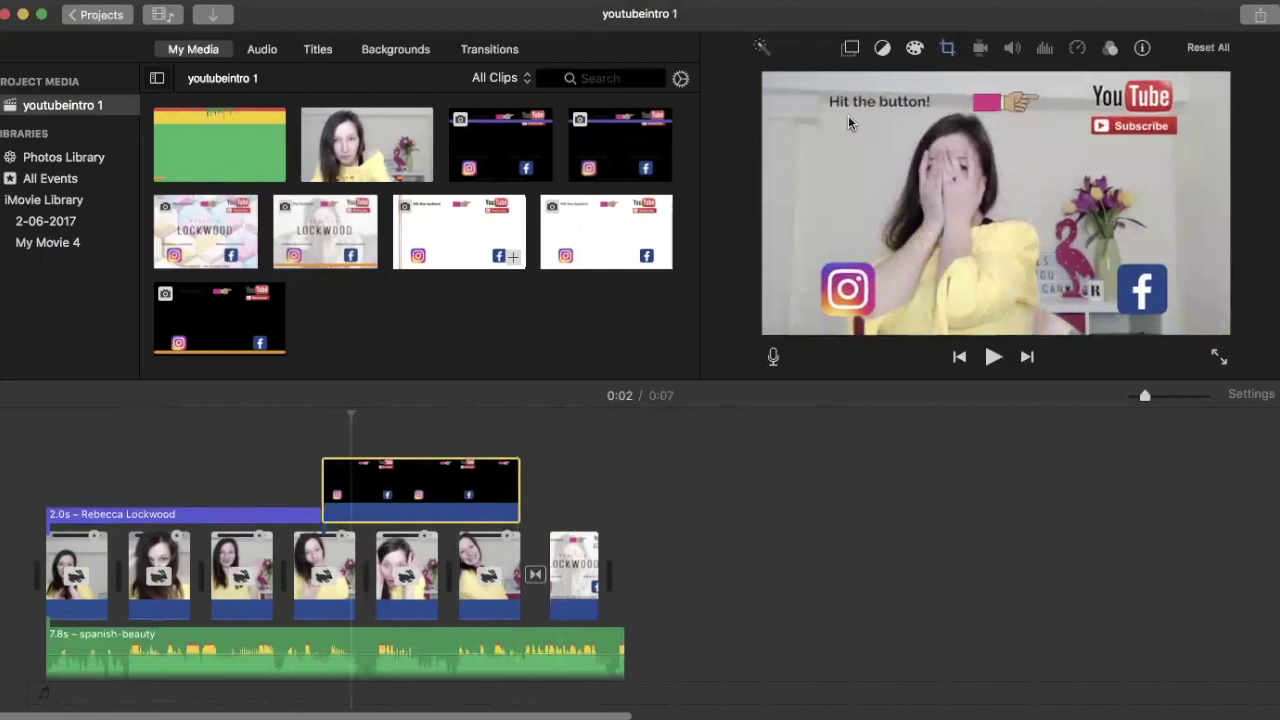
# - Set the overlay's crop style to Fit and preview it from 0:01
pyautogui.click(947, 48)
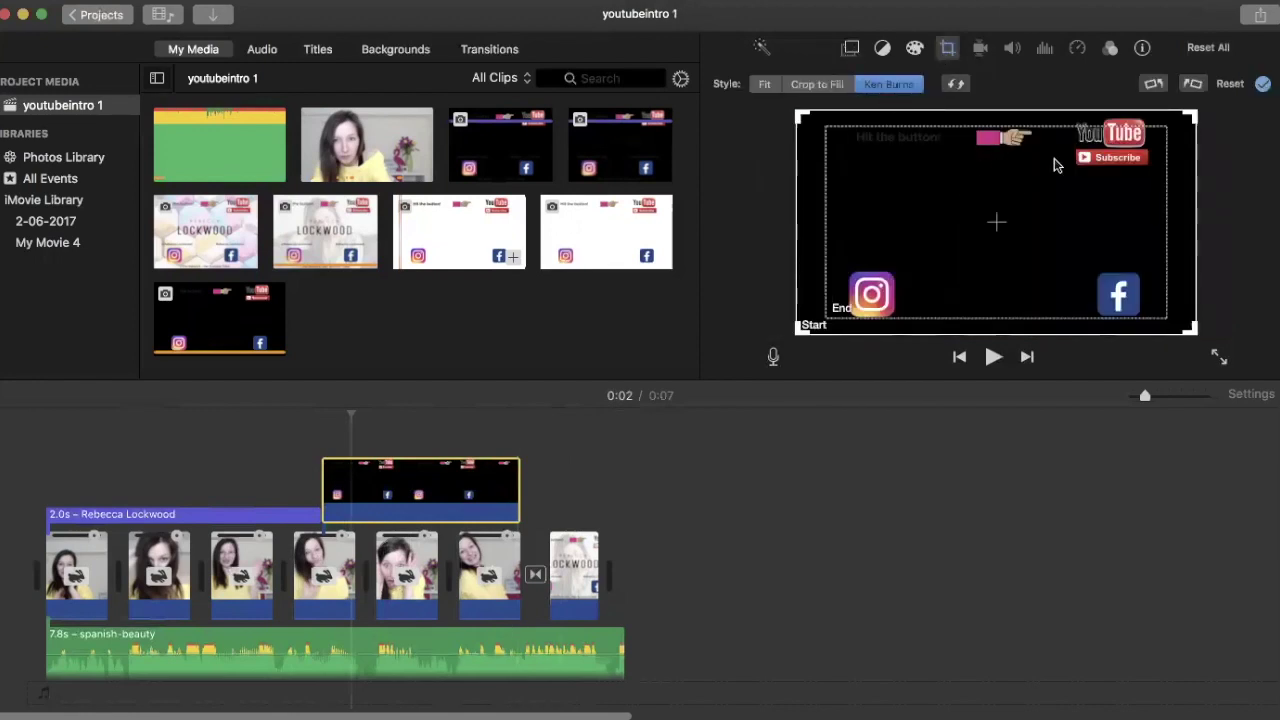
pyautogui.click(765, 86)
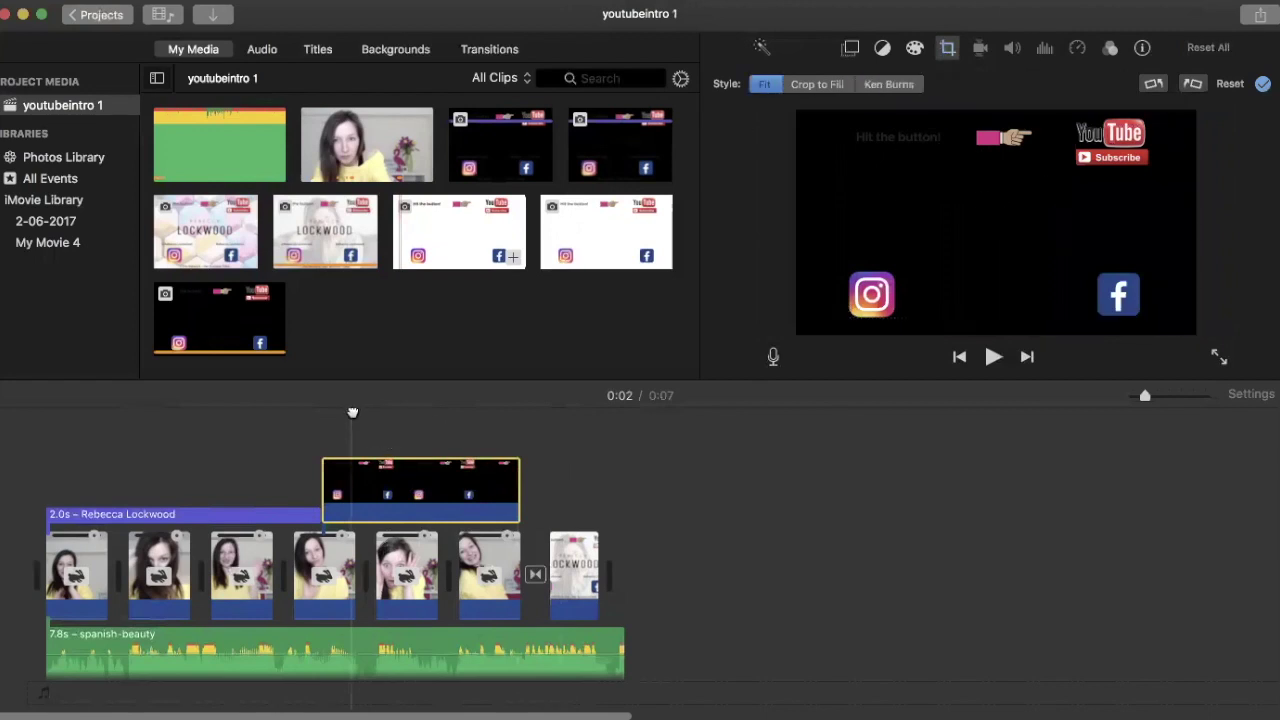
pyautogui.moveTo(352, 412); pyautogui.dragTo(290, 416)
pyautogui.click(993, 358)
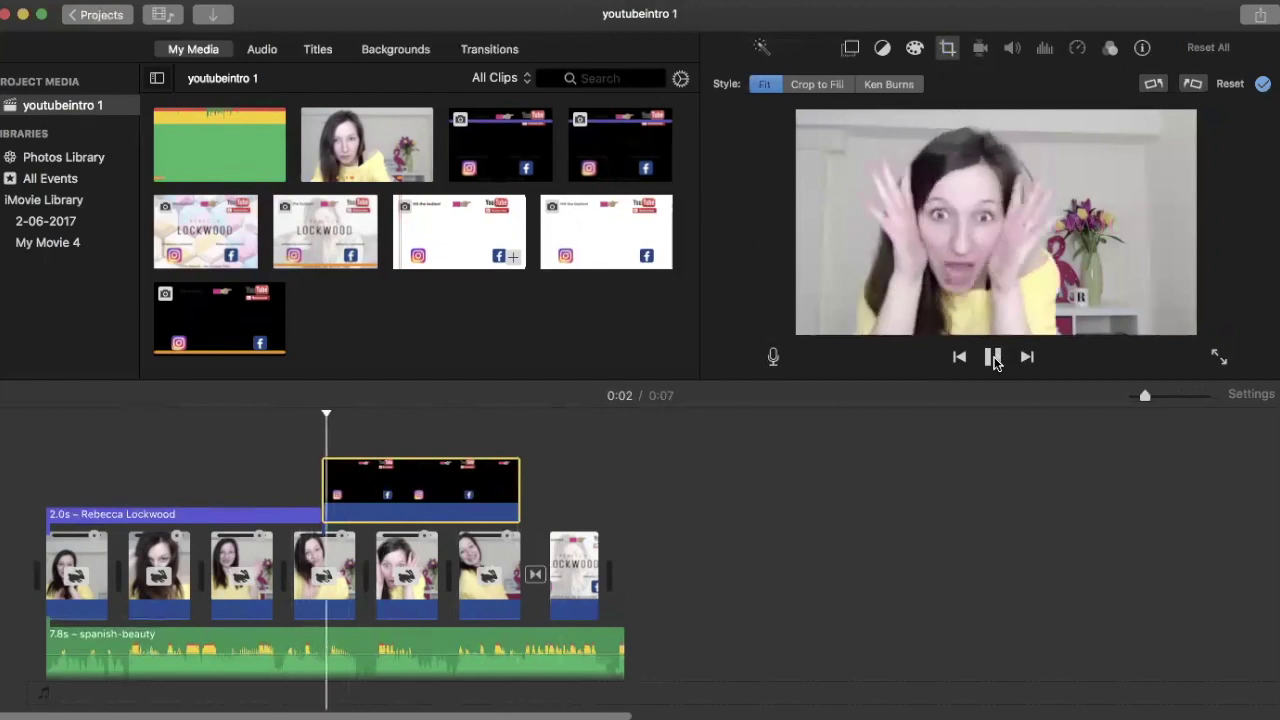
pyautogui.click(993, 358)
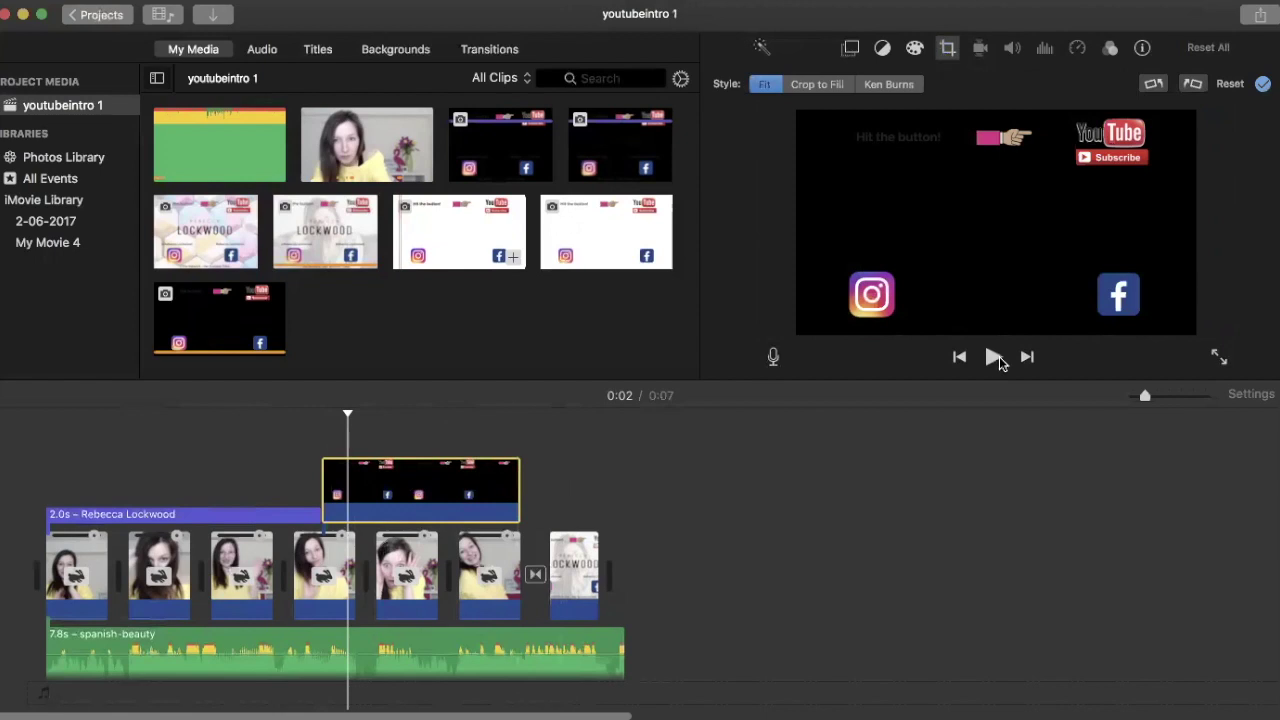
# - Replay the overlay section from 0:01 and reselect the social-icon overlay clip
pyautogui.moveTo(348, 414); pyautogui.dragTo(262, 414)
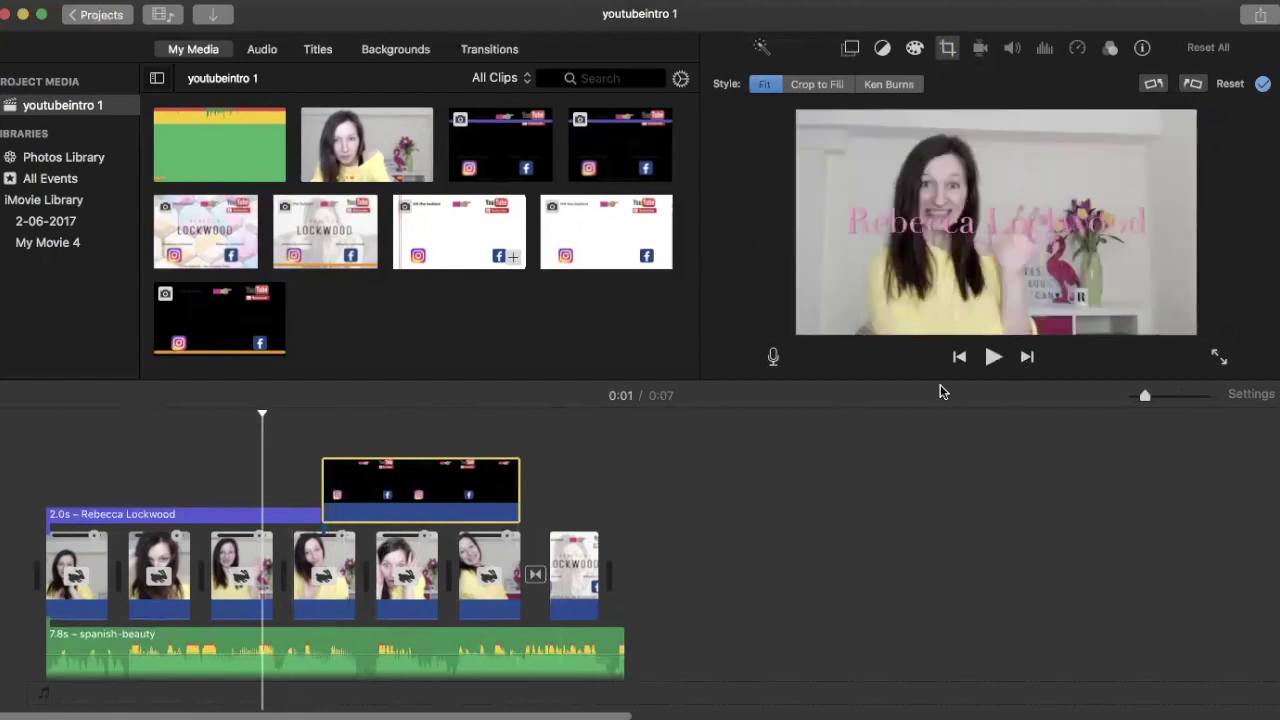
pyautogui.click(993, 357)
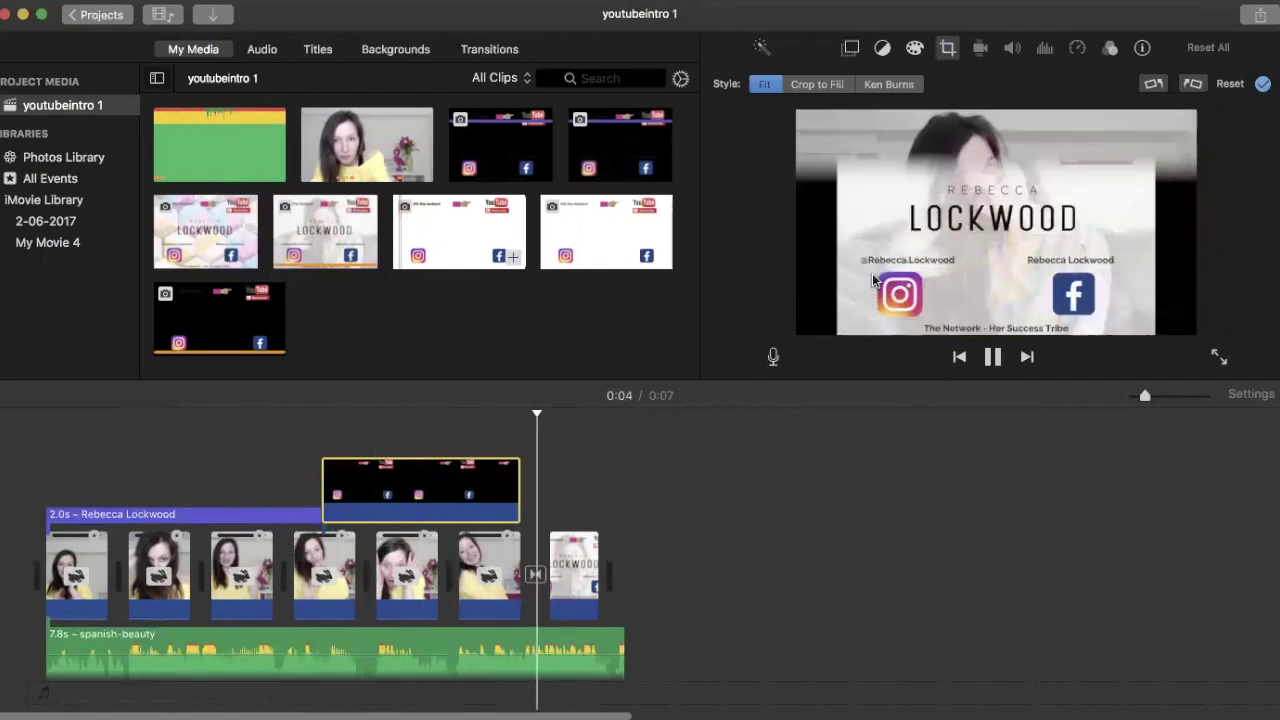
pyautogui.click(561, 569)
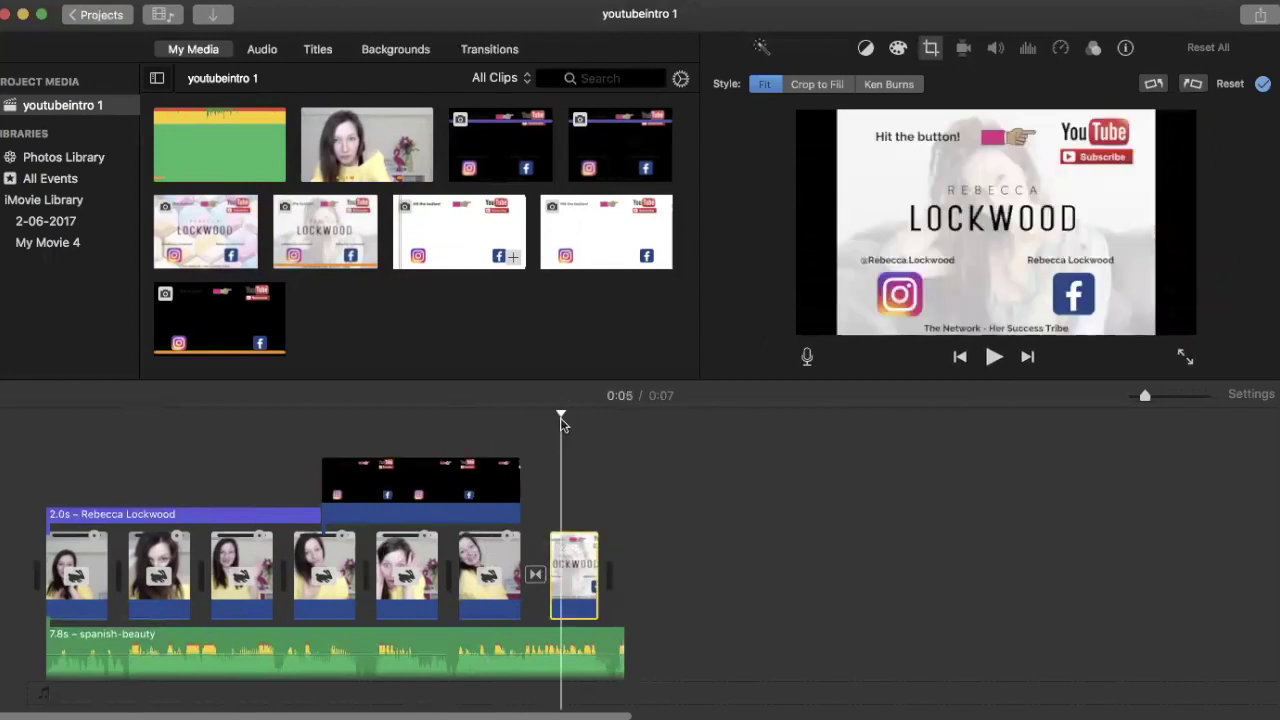
pyautogui.moveTo(563, 408); pyautogui.dragTo(306, 414)
pyautogui.click(391, 477)
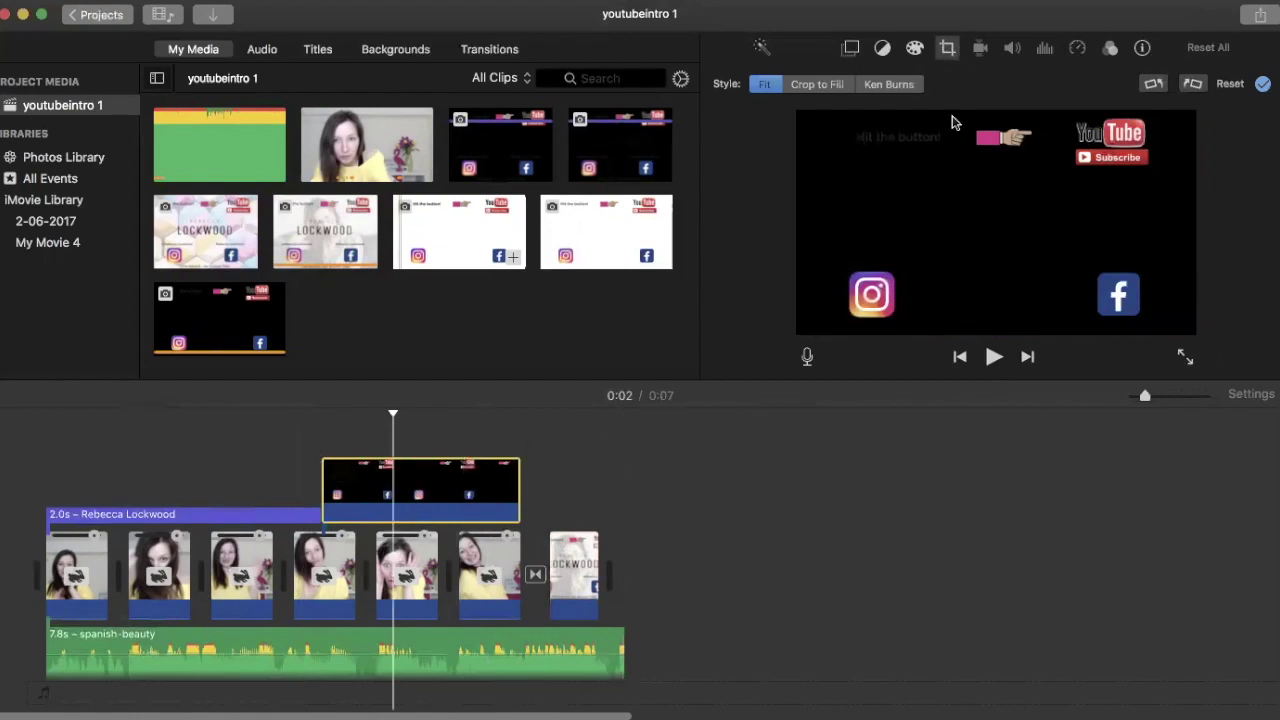
# - Switch the overlay mode in Video Overlay Settings to Picture in Picture
pyautogui.click(851, 48)
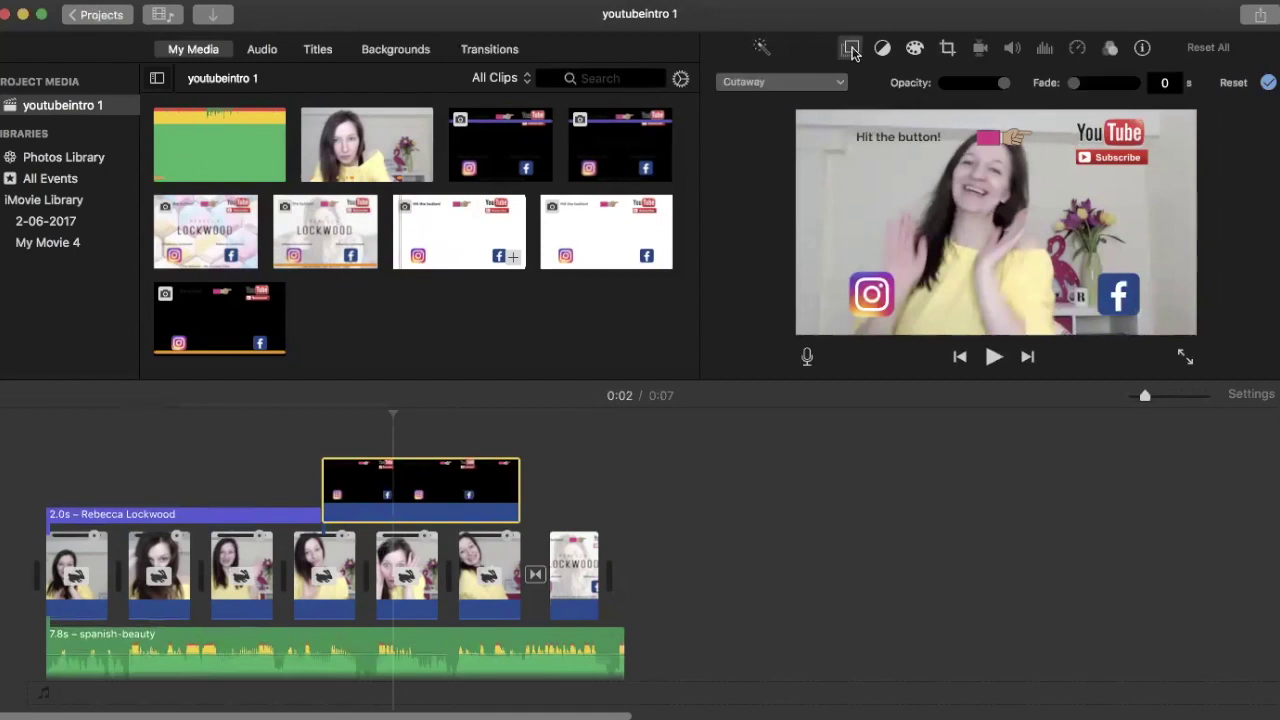
pyautogui.click(780, 82)
pyautogui.click(780, 84)
pyautogui.click(786, 84)
pyautogui.click(771, 150)
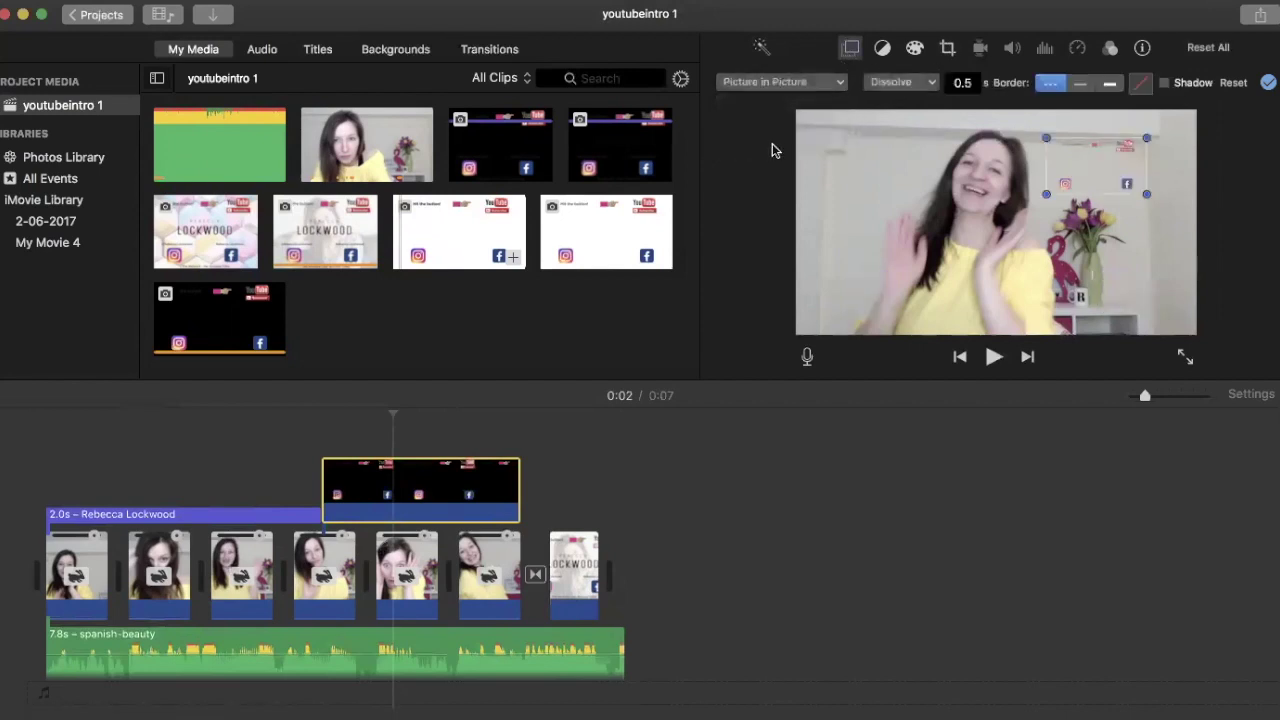
# - Enlarge the picture-in-picture overlay to fill the whole frame and centre it
pyautogui.moveTo(1046, 194); pyautogui.dragTo(788, 290)
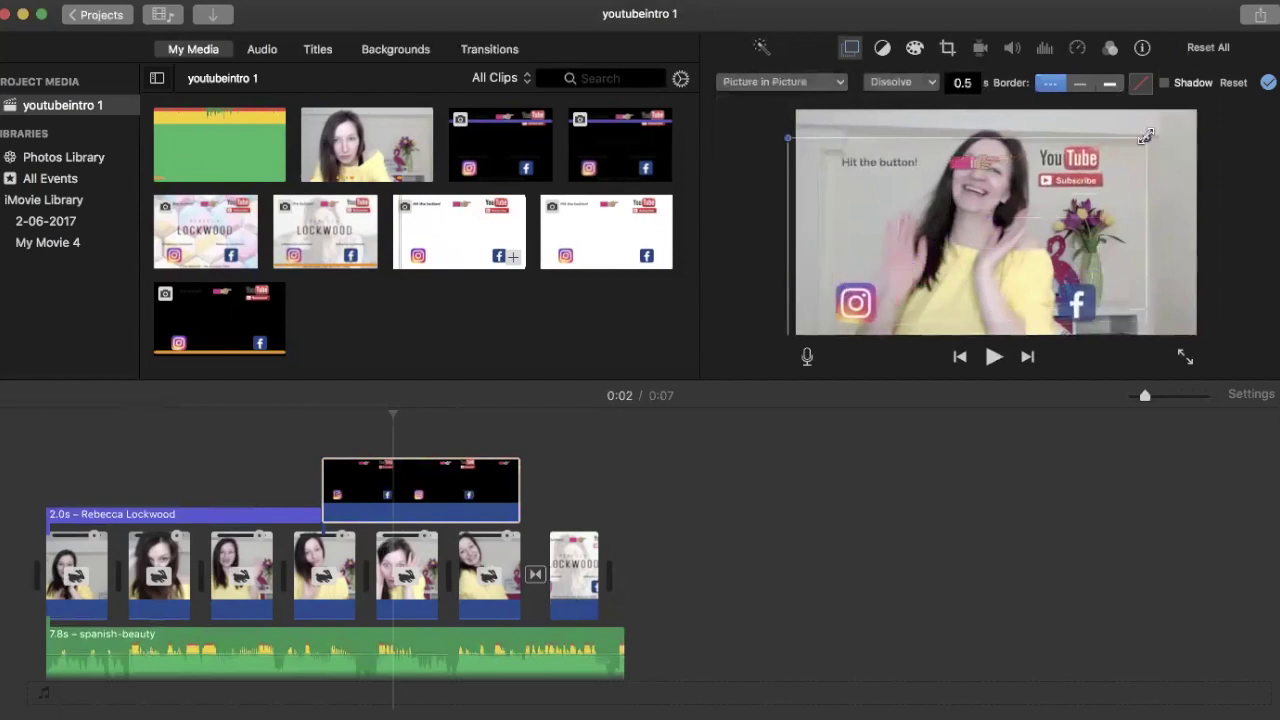
pyautogui.moveTo(1145, 136); pyautogui.dragTo(1199, 113)
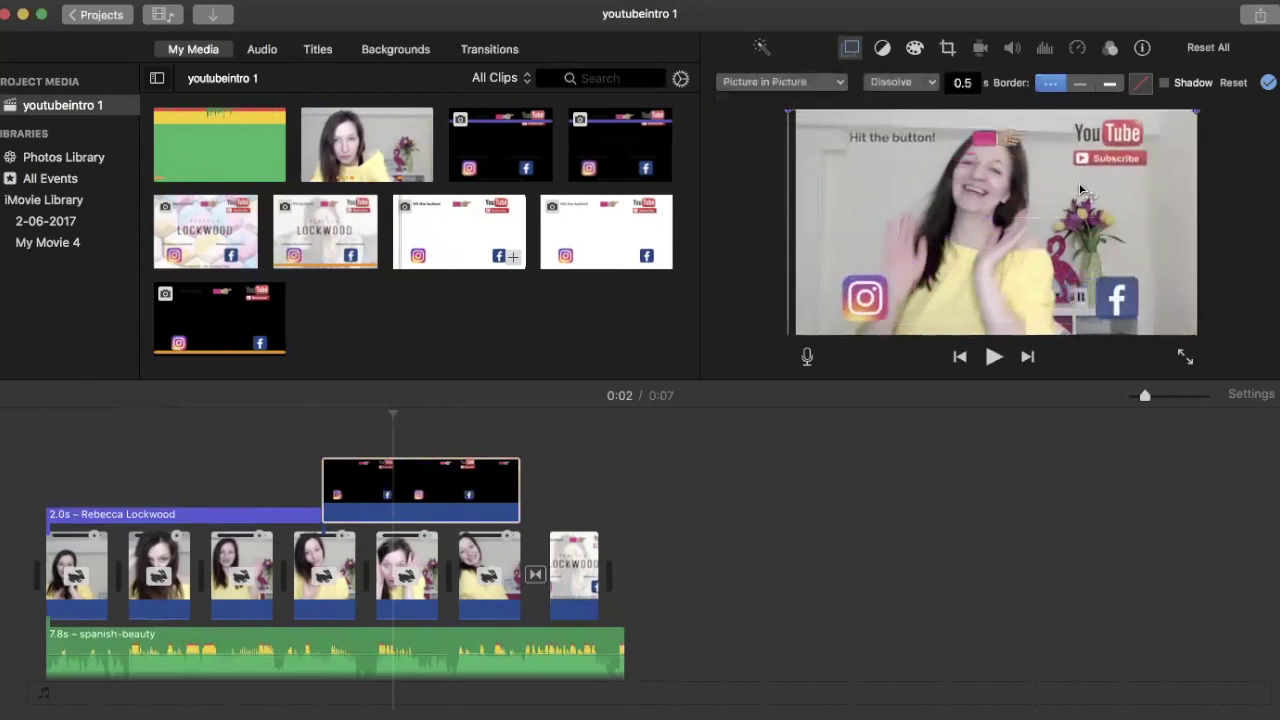
pyautogui.moveTo(1118, 160); pyautogui.dragTo(1113, 150)
pyautogui.click(805, 492)
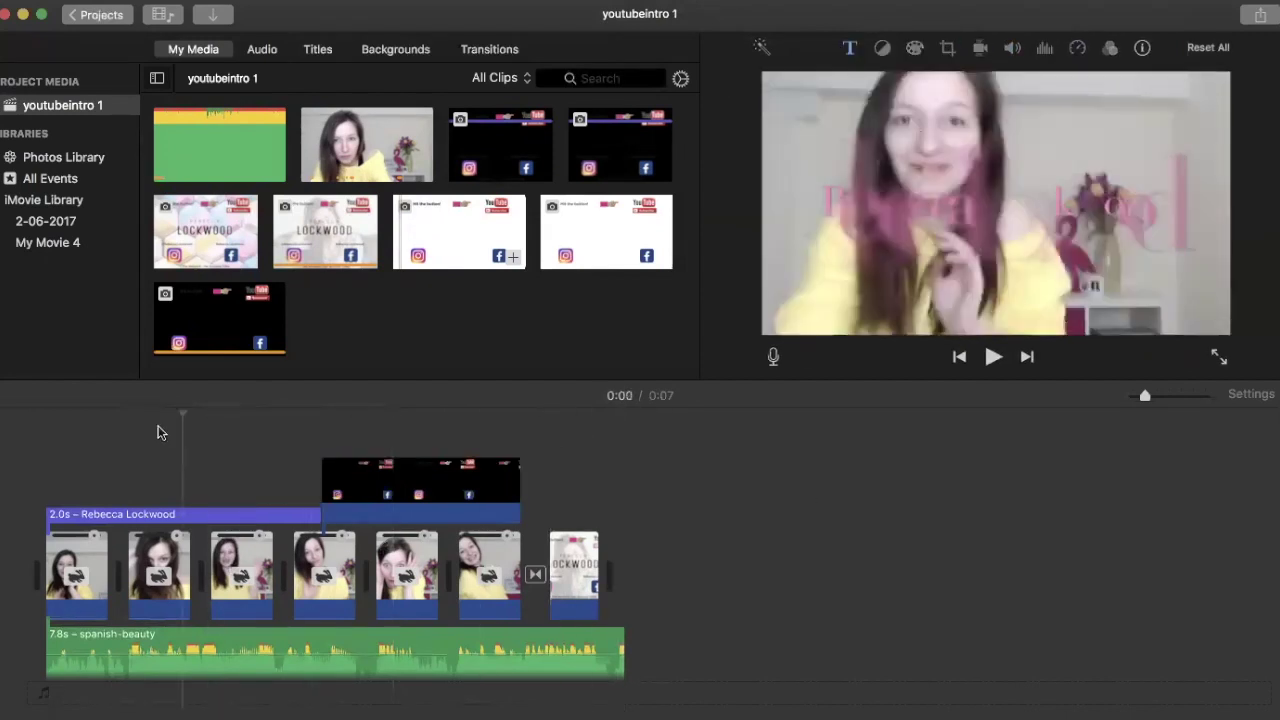
pyautogui.click(127, 420)
pyautogui.click(48, 414)
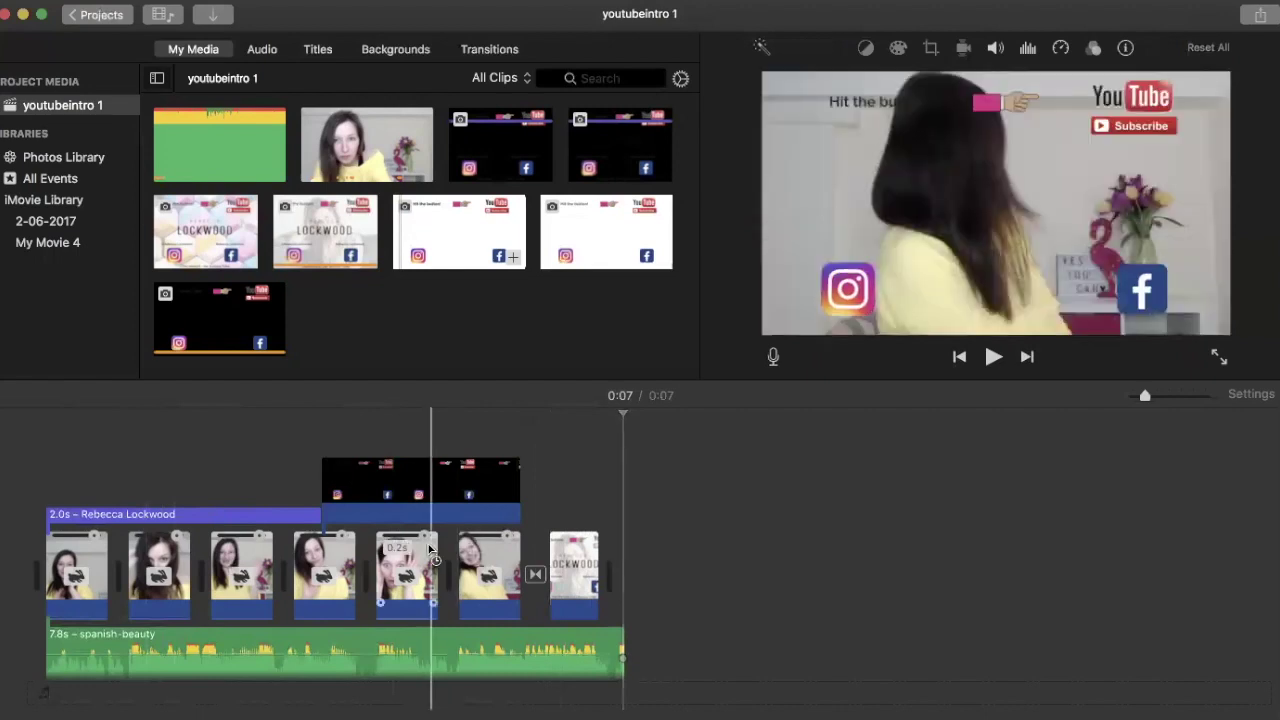
pyautogui.click(170, 515)
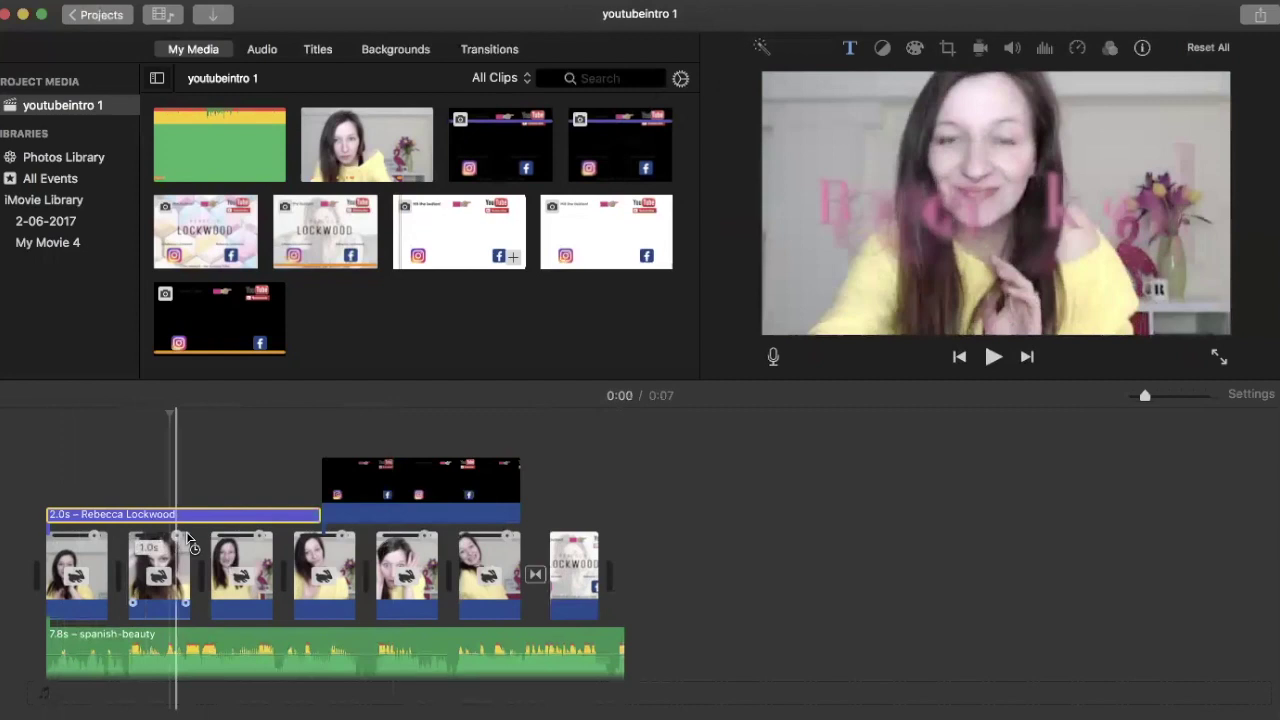
# - Look through Transitions and Backgrounds, then drag the Titles browser's Lower Third onto the second clip
pyautogui.click(489, 52)
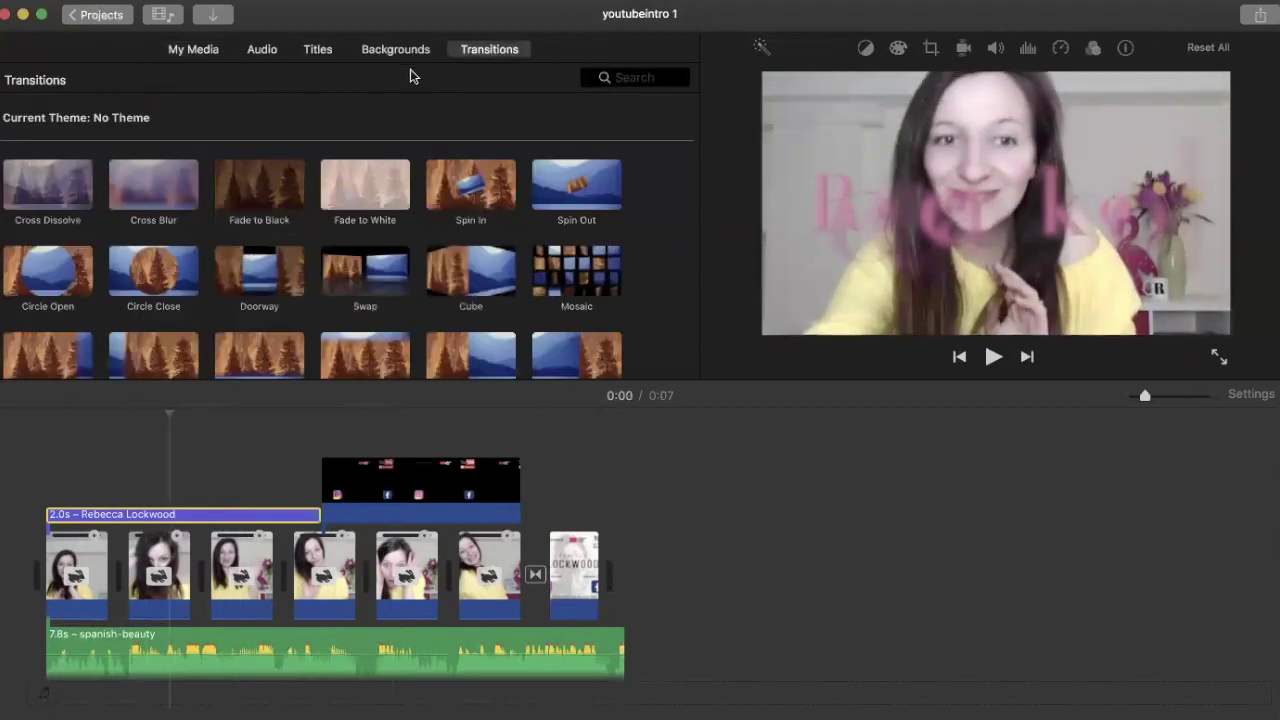
pyautogui.click(402, 55)
pyautogui.click(318, 50)
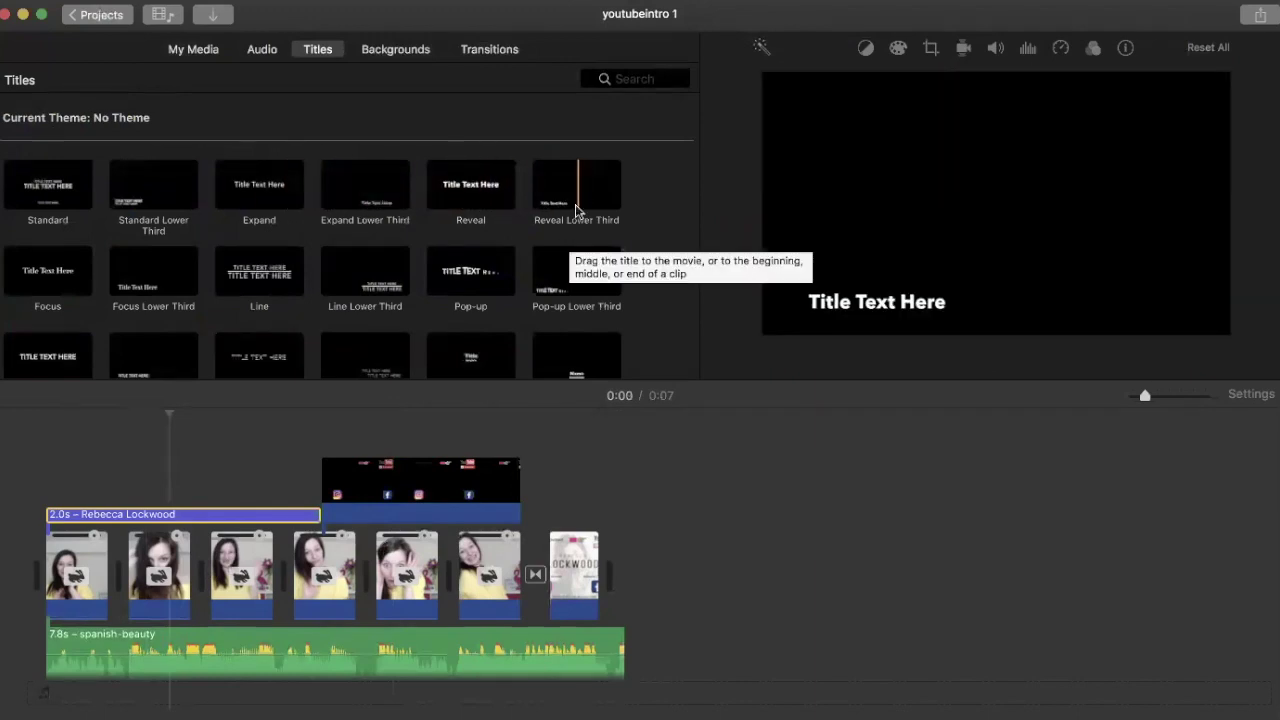
pyautogui.scroll(-1, 560, 255)
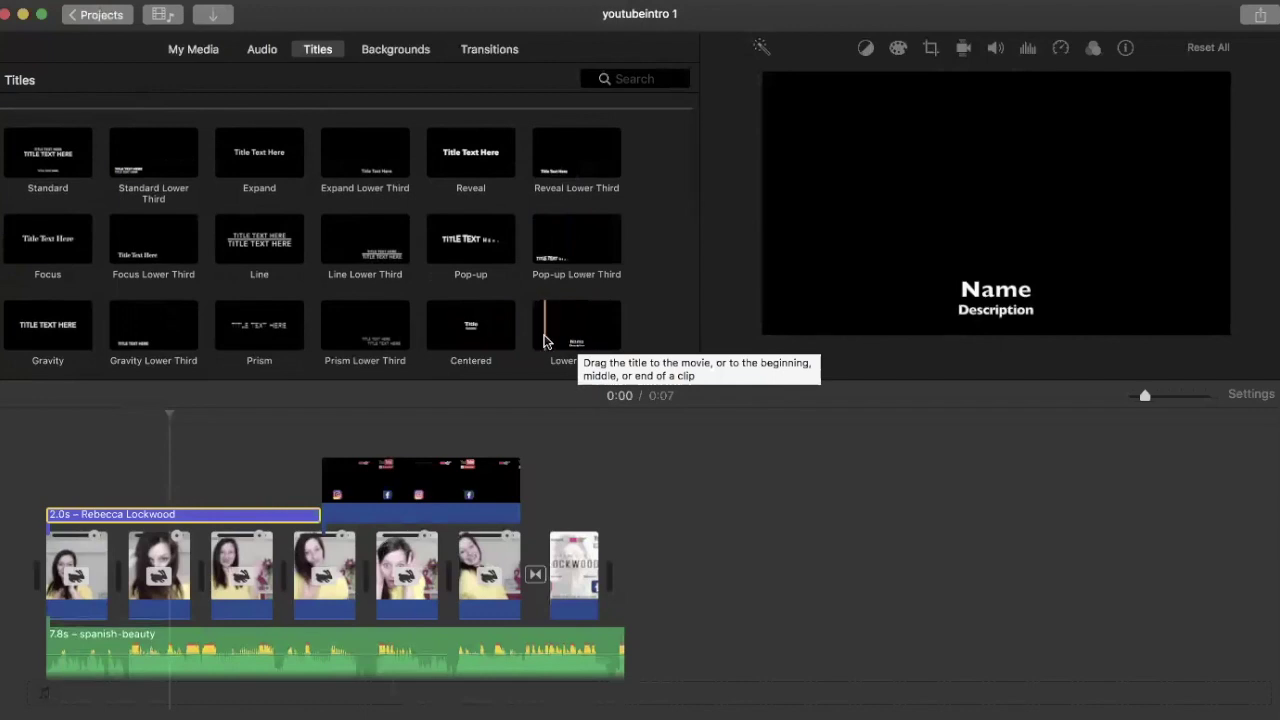
pyautogui.moveTo(556, 335)
pyautogui.mouseDown()
pyautogui.moveTo(230, 520)
pyautogui.moveTo(162, 583)
pyautogui.mouseUp()
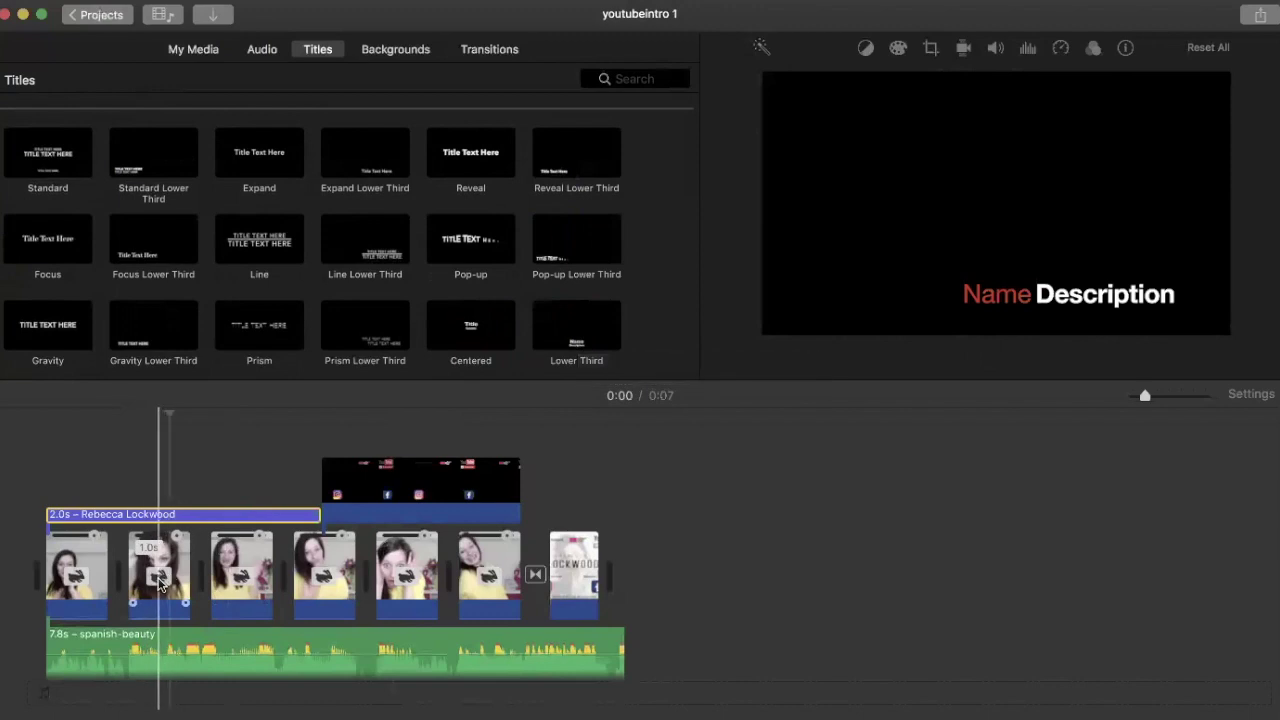